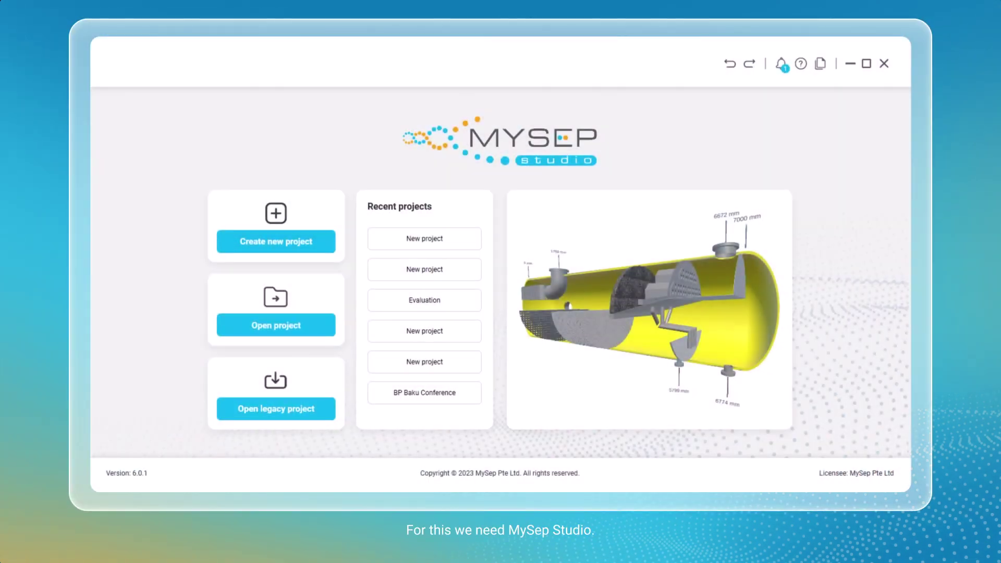
Open the recent MySep Add Asset Vessels project
left_click(820, 65)
mouse_move(839, 160)
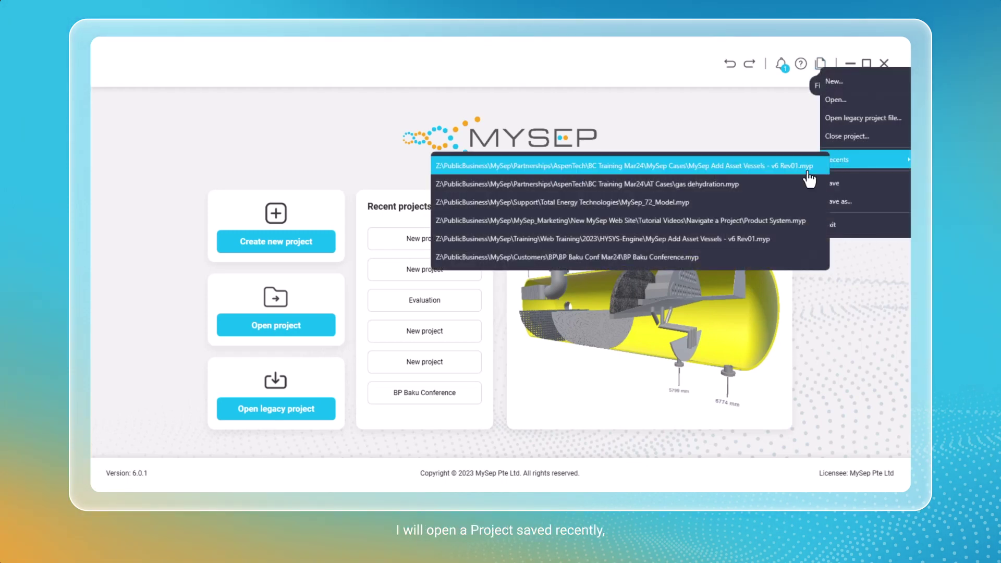
left_click(758, 239)
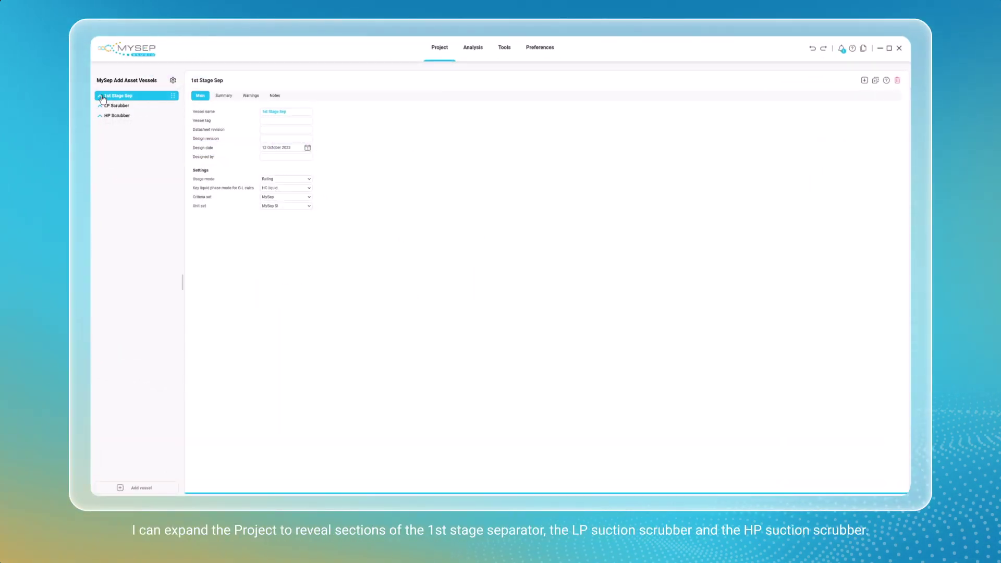
Expand 1st Stage Sep, LP Scrubber and HP Scrubber to list their sections
left_click(85, 215)
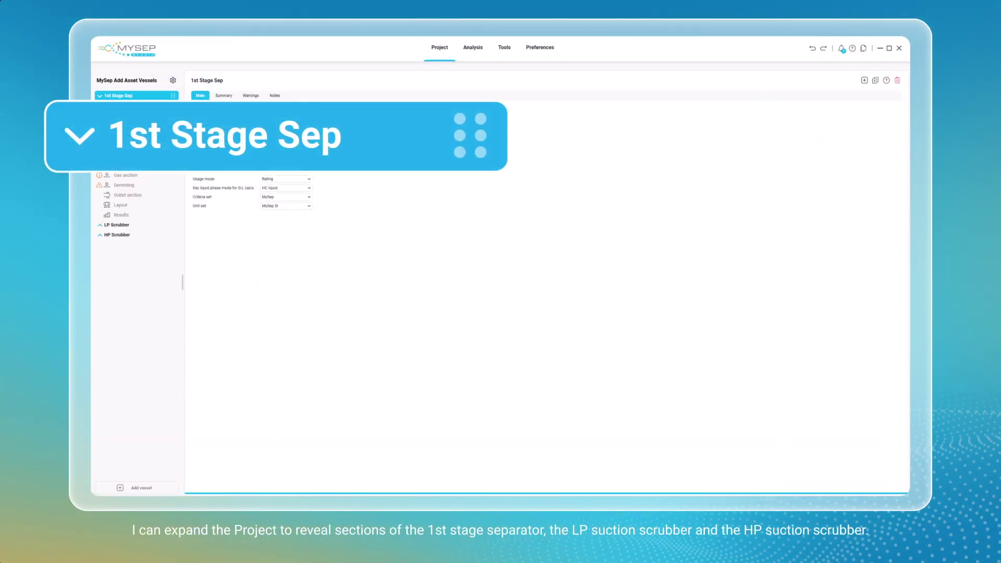
left_click(116, 226)
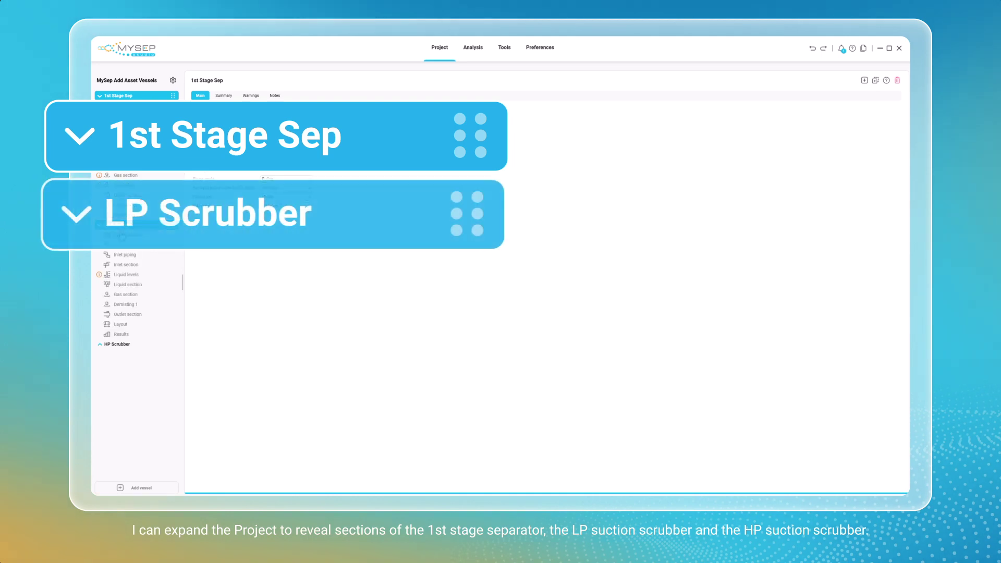
left_click(110, 345)
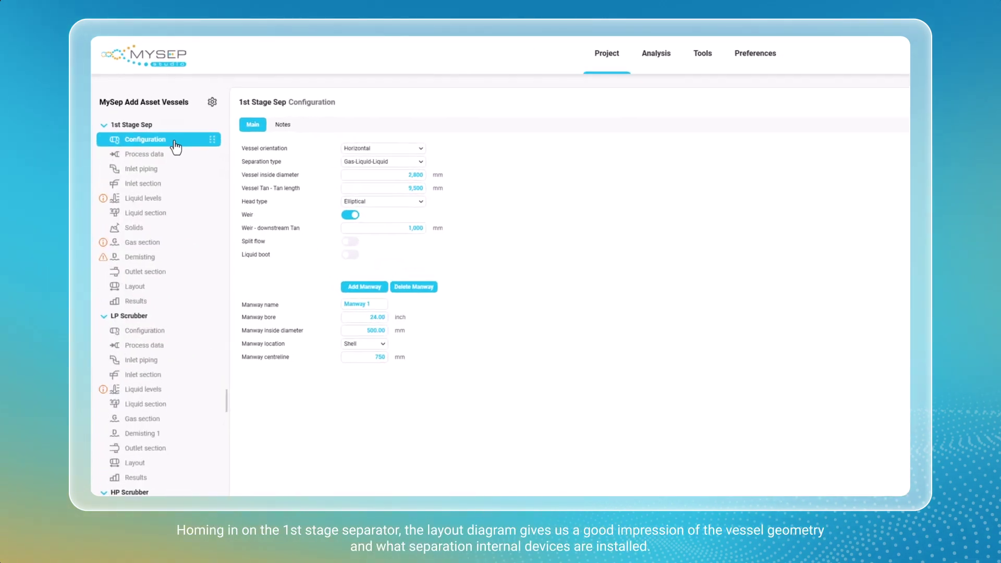
Show the 1st Stage Sep layout, then zoom in and orbit the 3D vessel to a side-on view
left_click(143, 288)
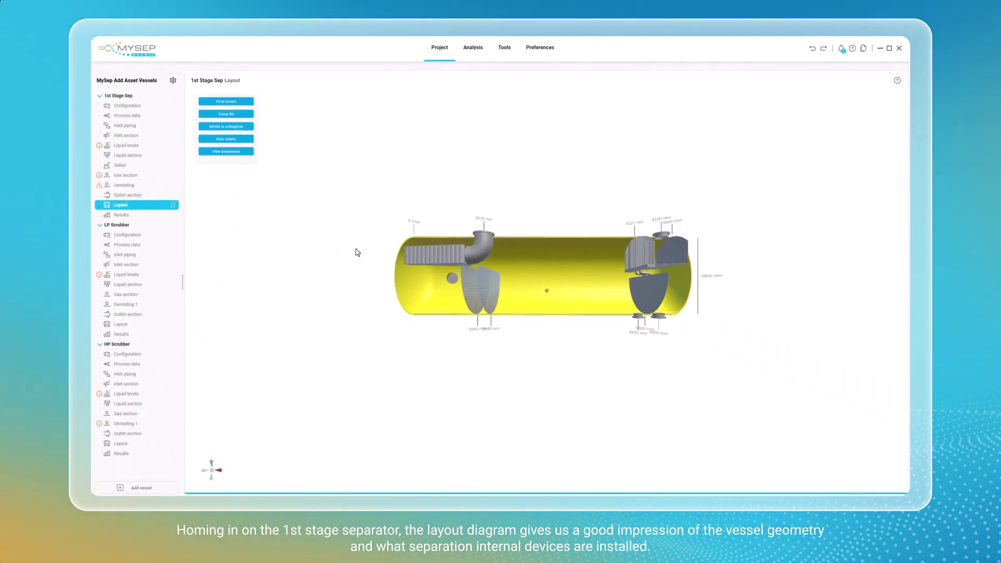
scroll(349, 287, "up", 3)
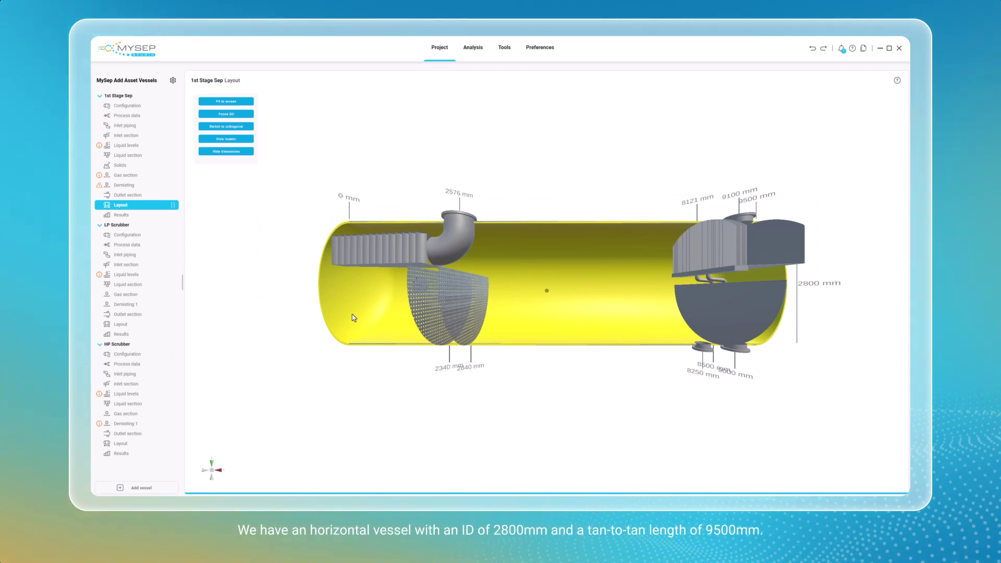
left_click_drag(599, 311, 565, 311)
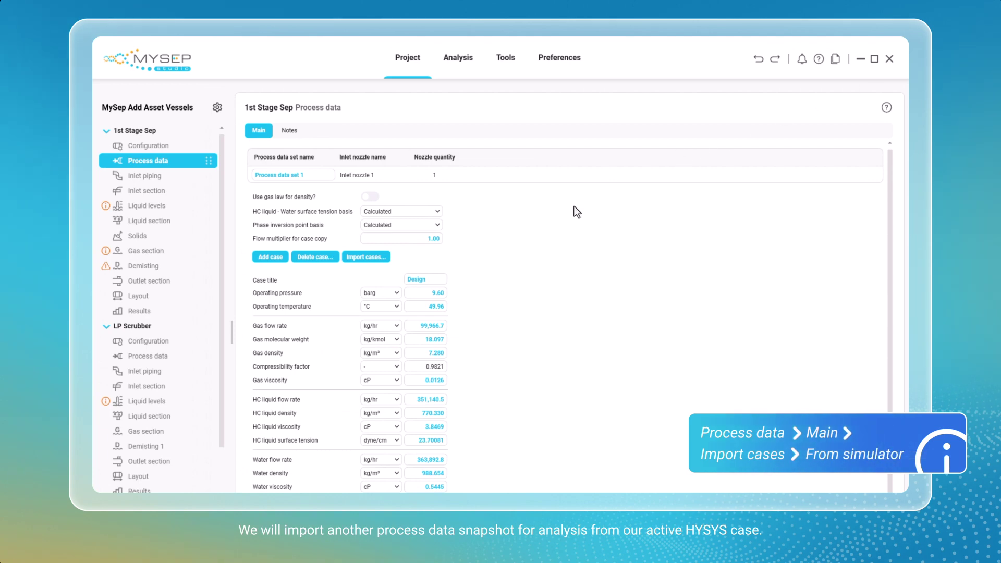
left_click(379, 261)
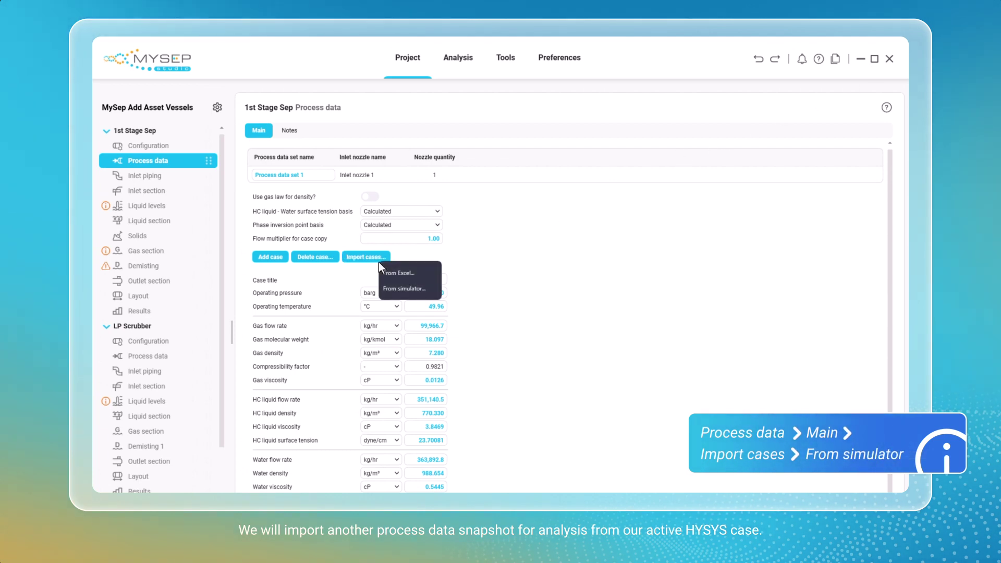
left_click(401, 291)
left_click(396, 177)
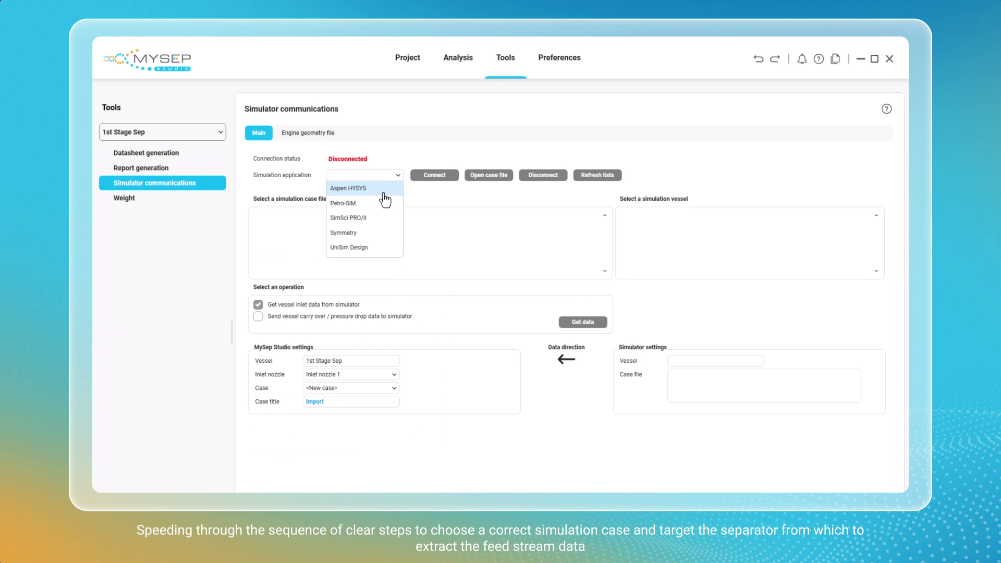
left_click(384, 199)
left_click(425, 176)
left_click(409, 217)
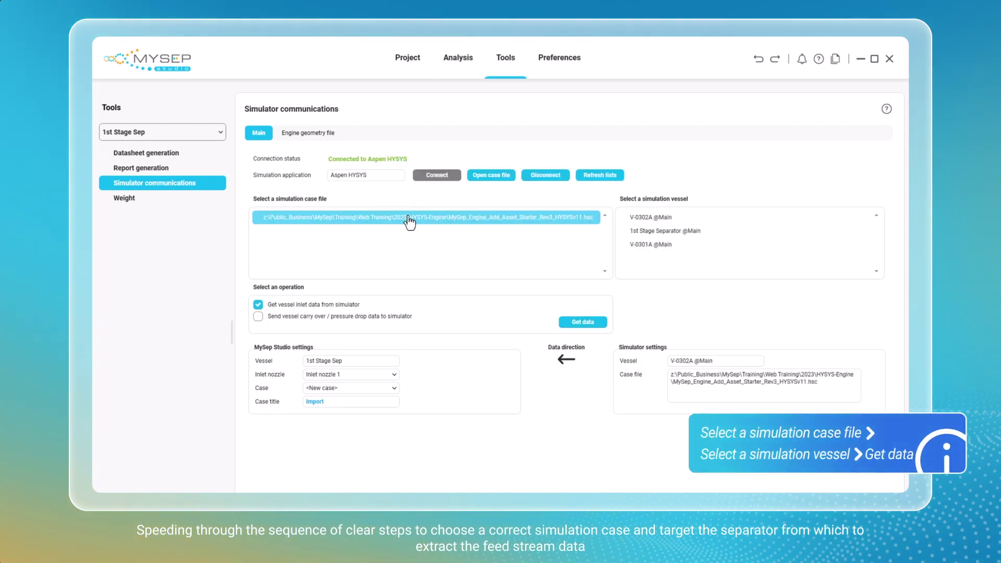
left_click(652, 231)
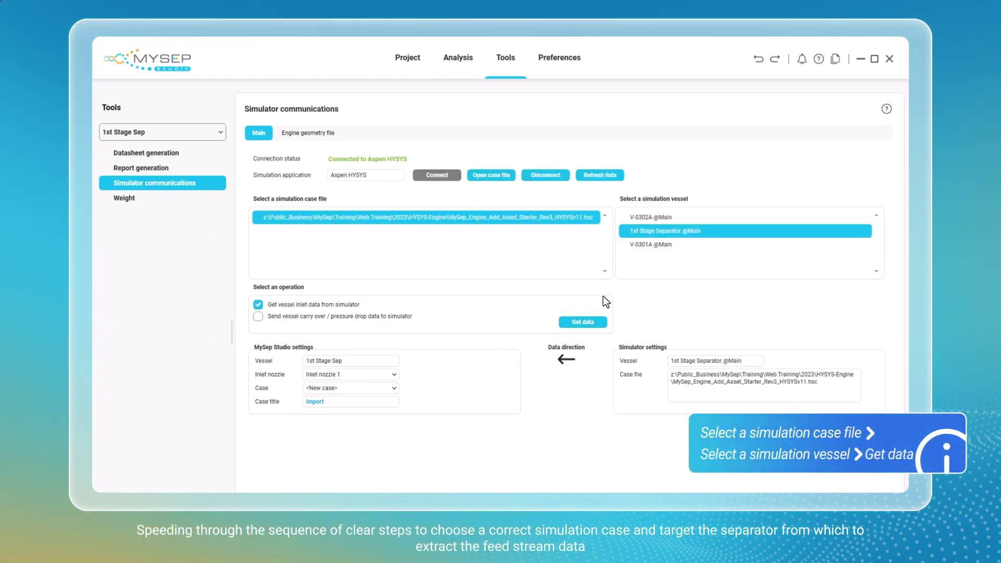
left_click(576, 329)
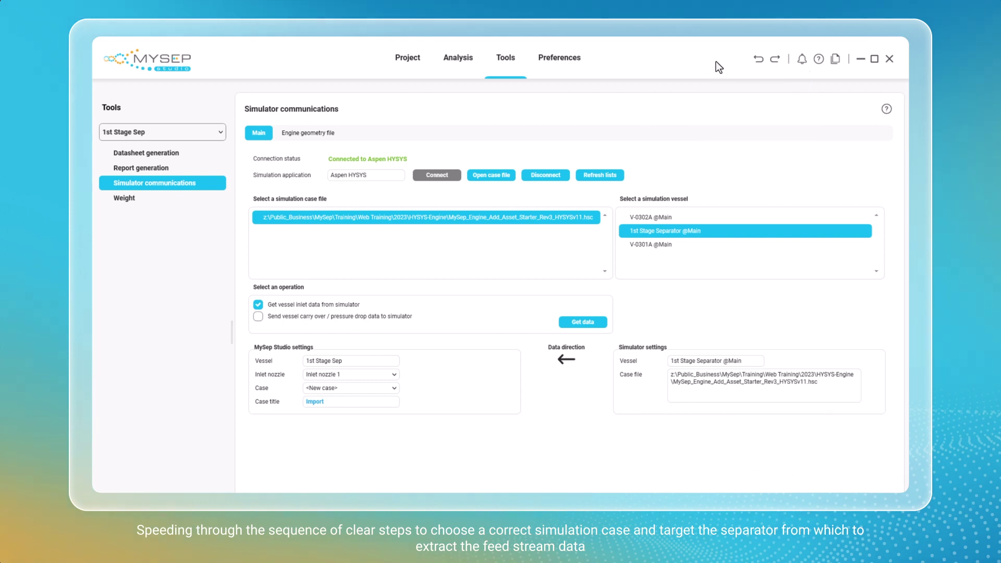
left_click(417, 68)
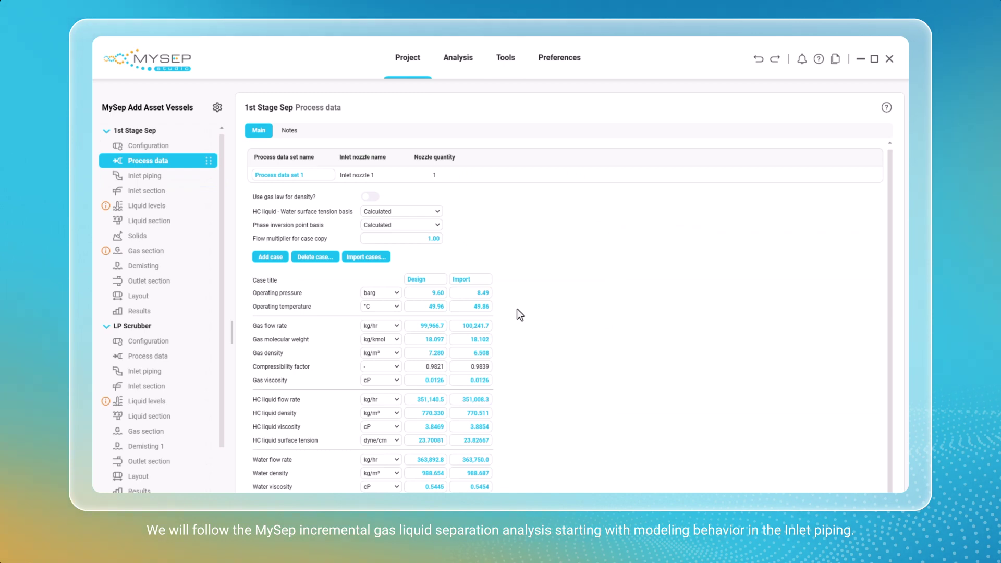
Show the 1st Stage Sep inlet piping analysis with the inlet section analysis beside it
left_click(145, 176)
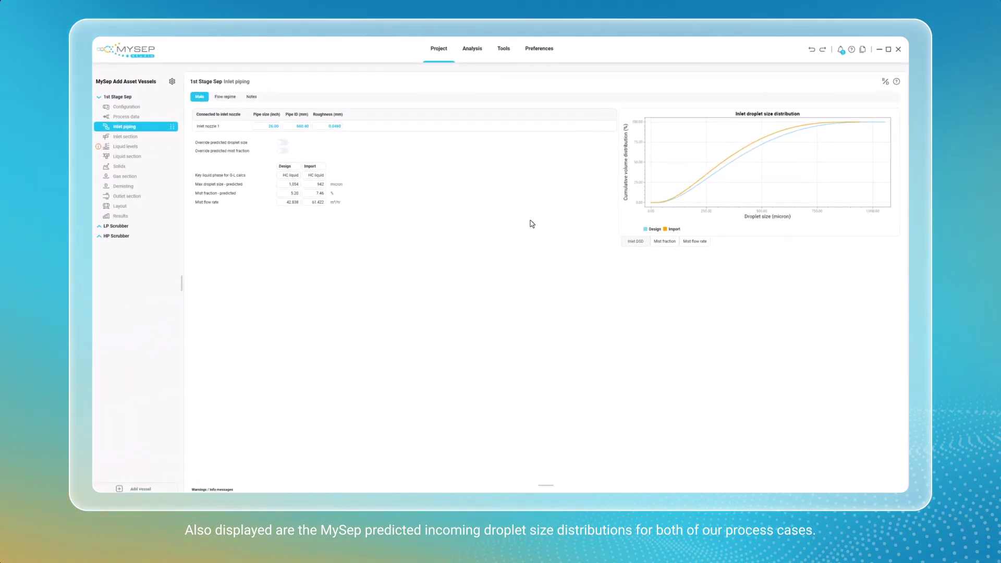
left_click_drag(125, 137, 818, 250)
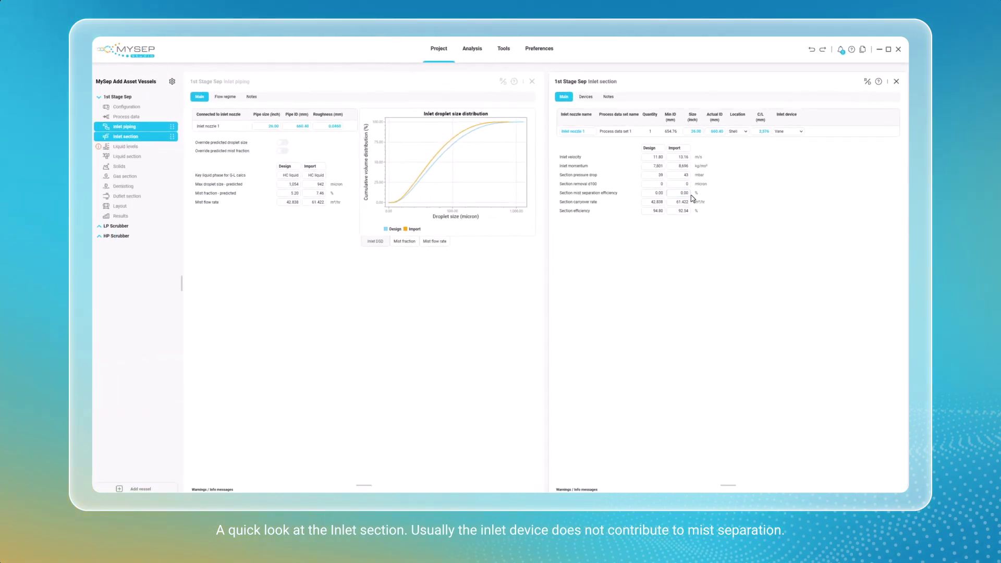
Replace the inlet section pane with the gas section analysis and add demisting below inlet piping
left_click(896, 82)
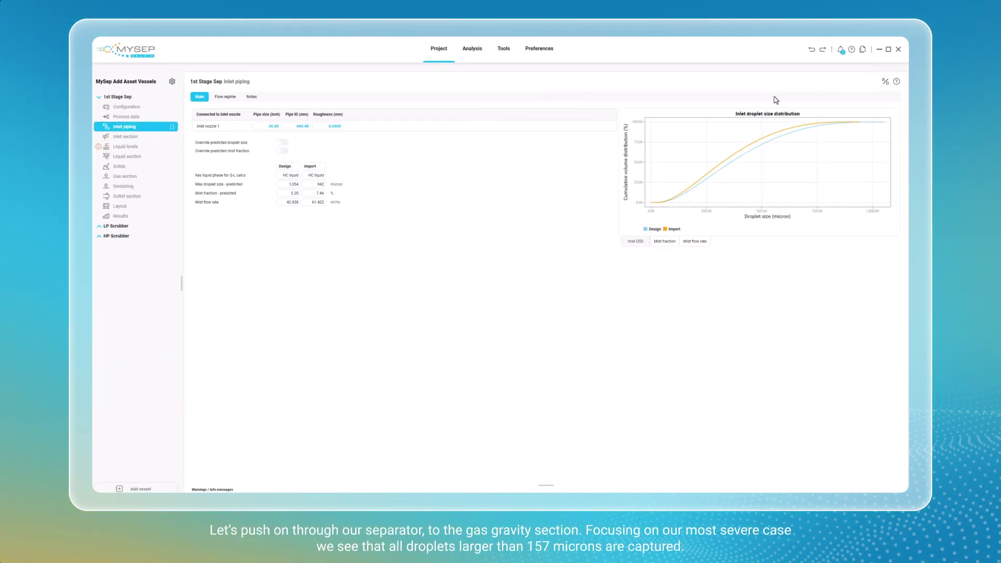
left_click_drag(125, 176, 843, 267)
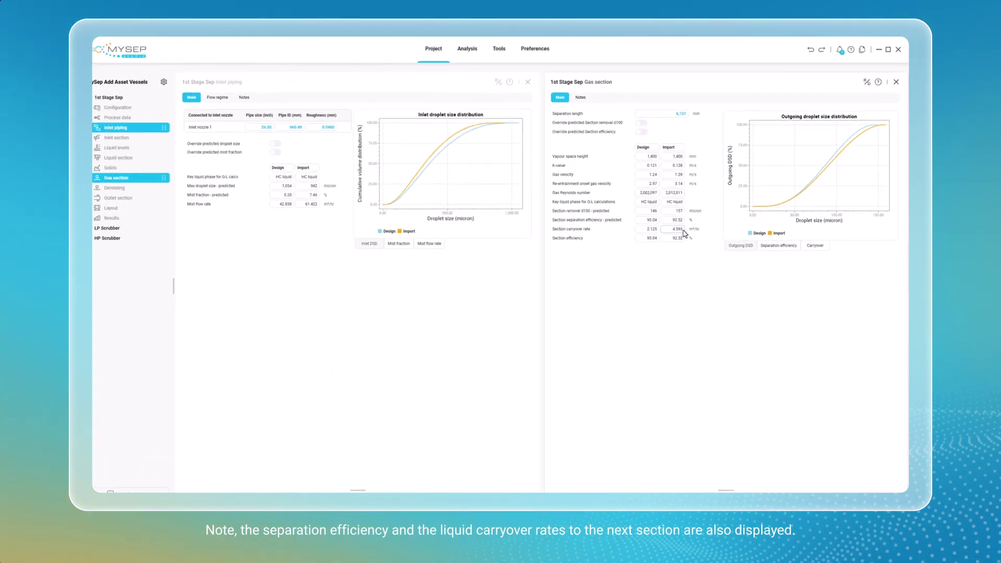
left_click_drag(123, 186, 329, 422)
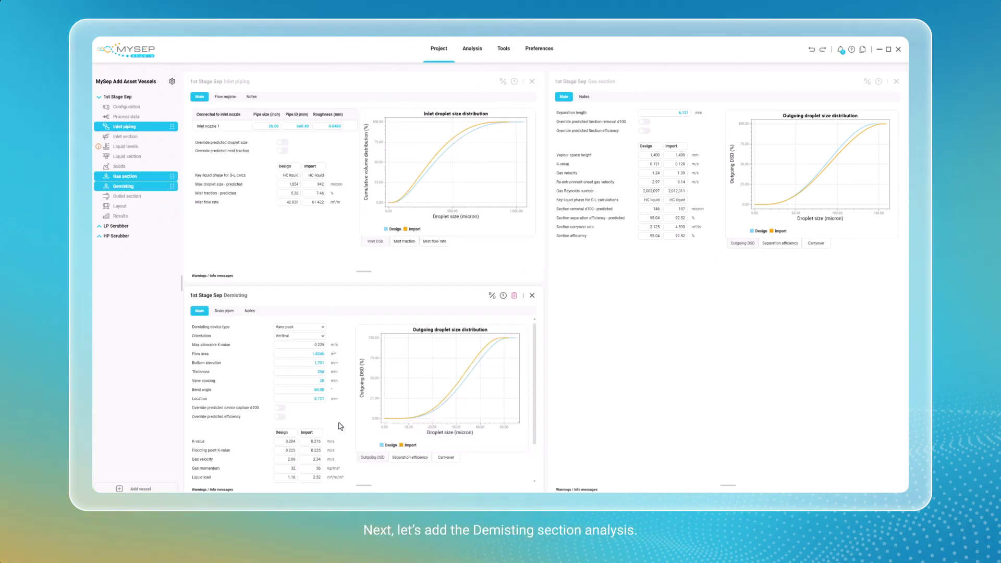
scroll(535, 416, "down", 2)
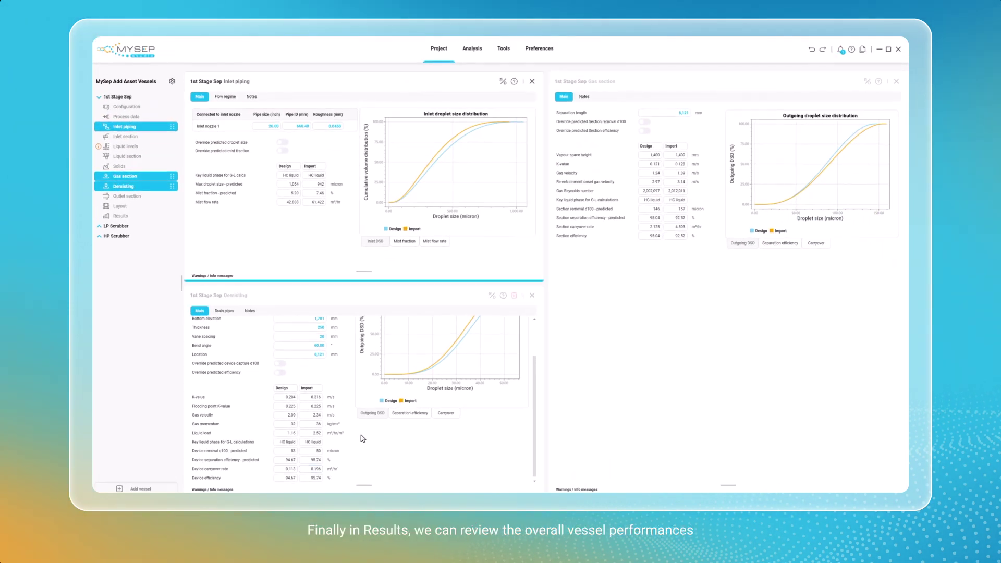
Place vessel results lower-right and chart carryover, inlet DSD, gas outlet DSD and pressure drop
left_click_drag(130, 215, 704, 418)
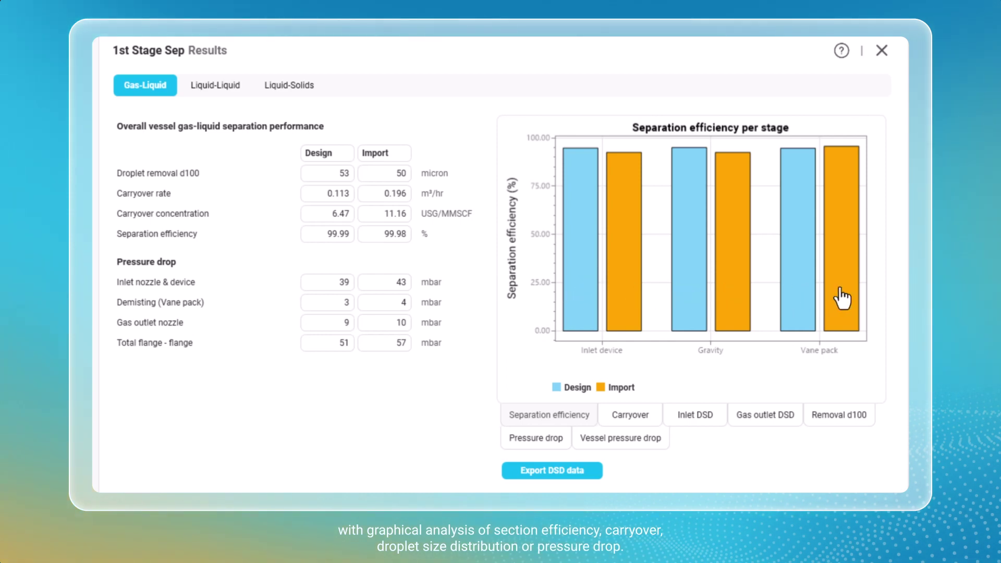
left_click(636, 418)
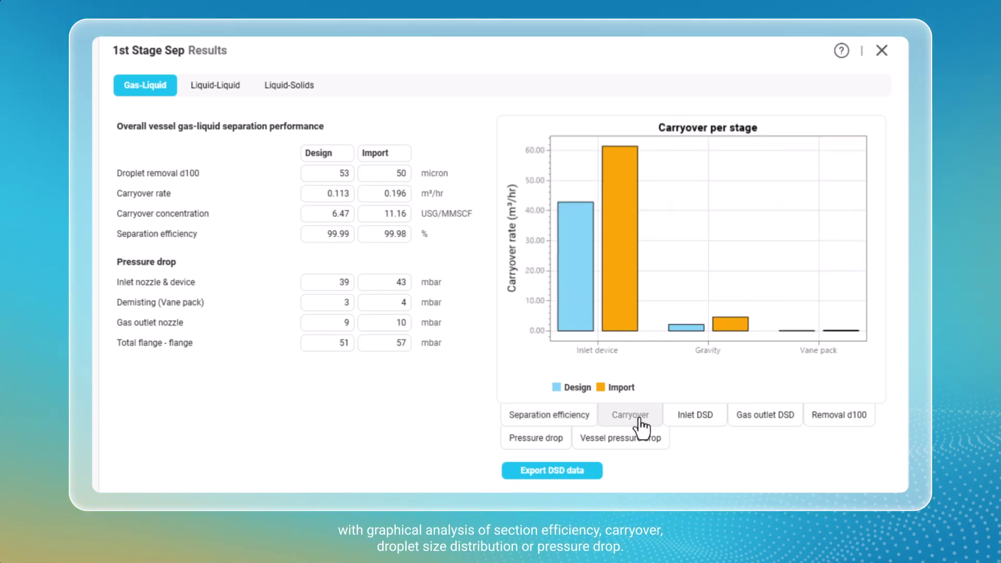
left_click(703, 423)
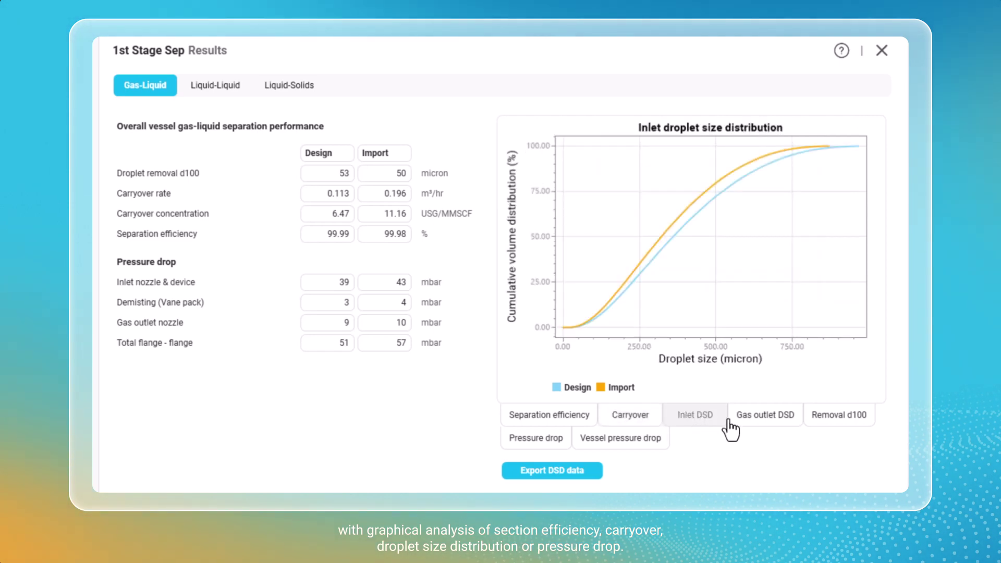
left_click(760, 419)
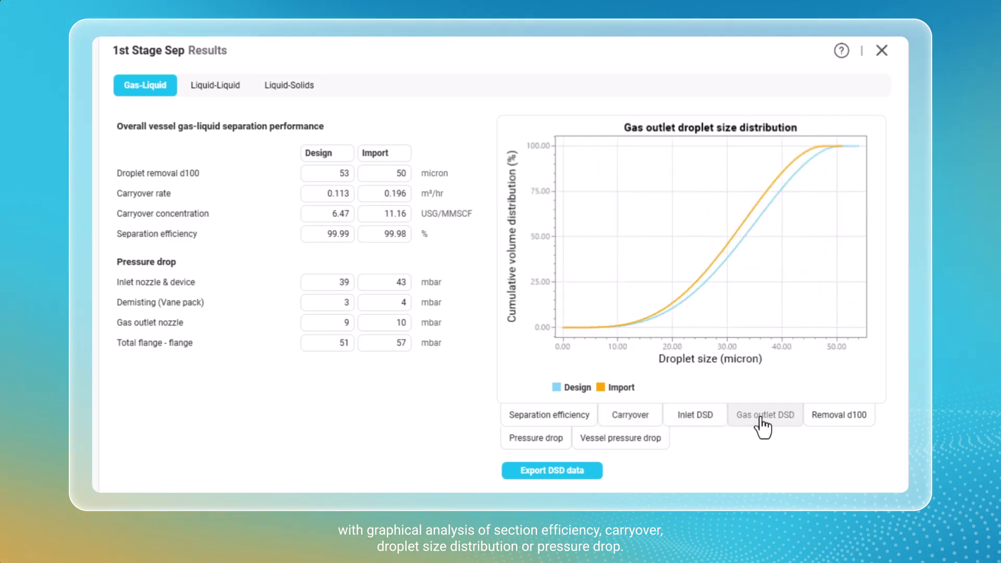
left_click(552, 448)
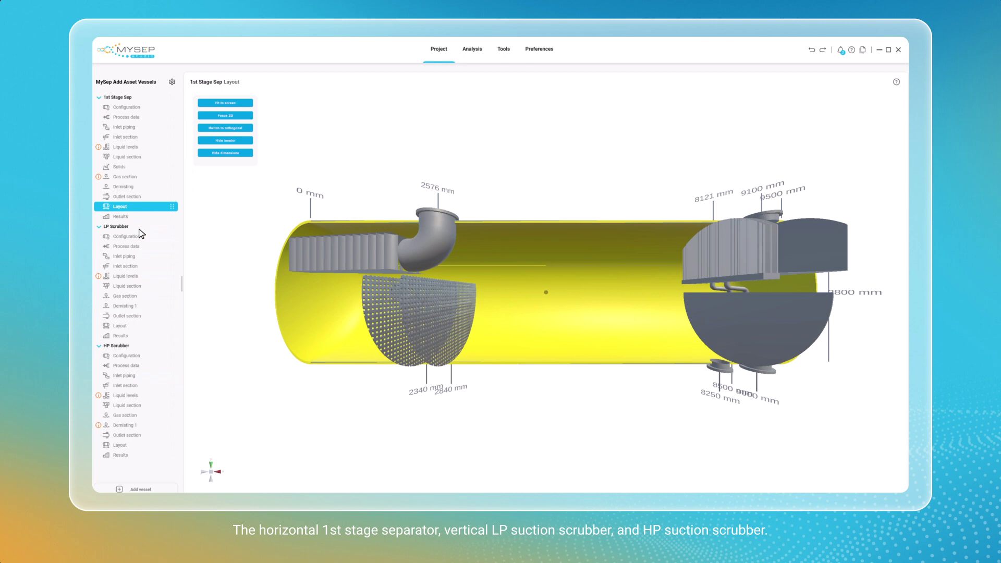
View the LP Scrubber layout, then the HP Scrubber layout, orbiting it into perspective
left_click(139, 327)
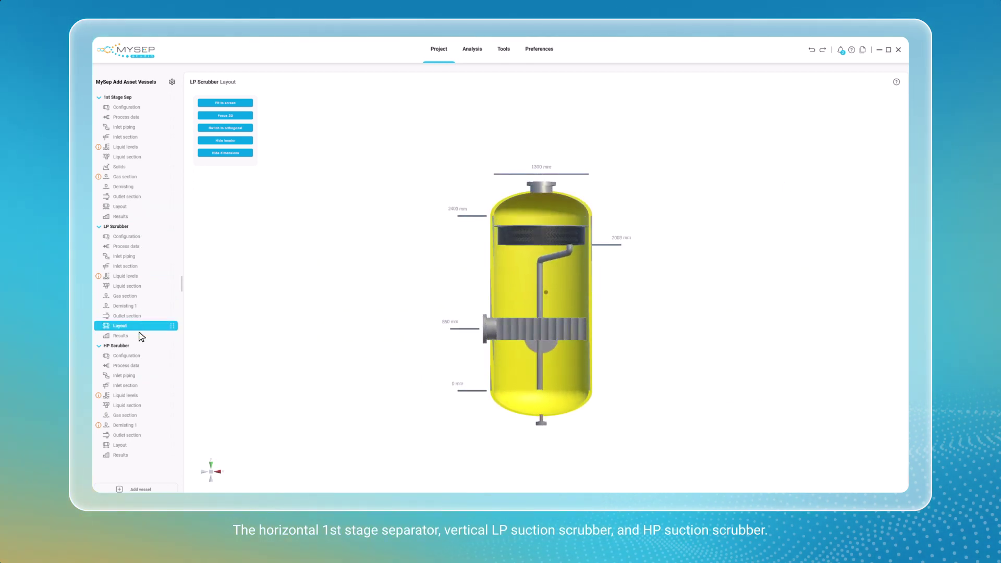
left_click(140, 446)
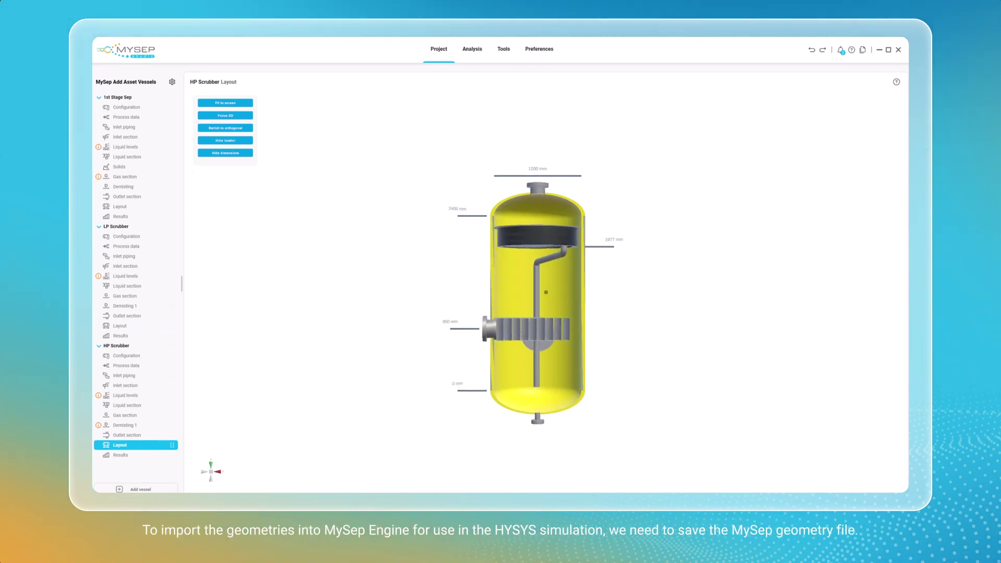
left_click_drag(526, 281, 492, 304)
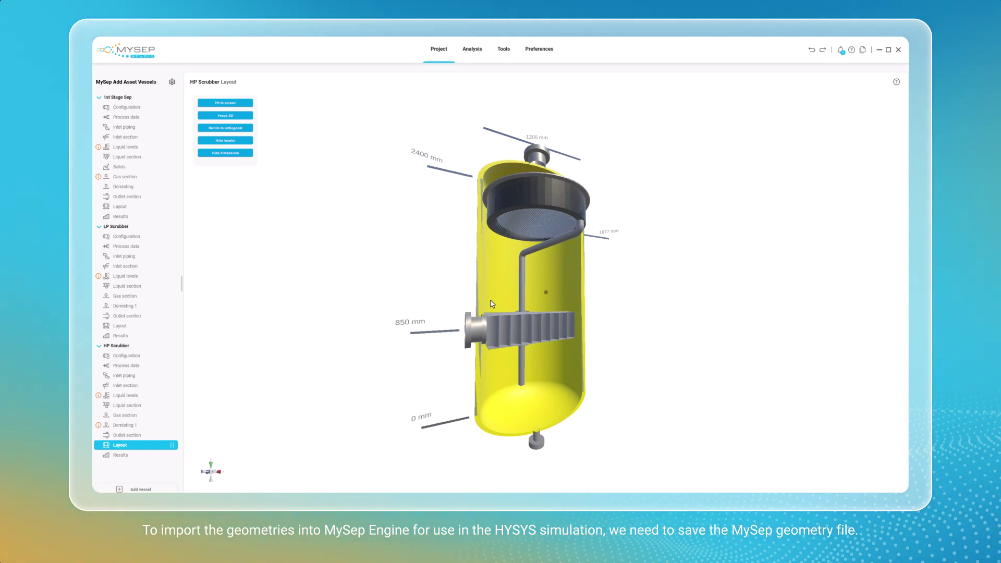
Generate an engine geometry file including 1st Stage Sep and both scrubbers
left_click(503, 50)
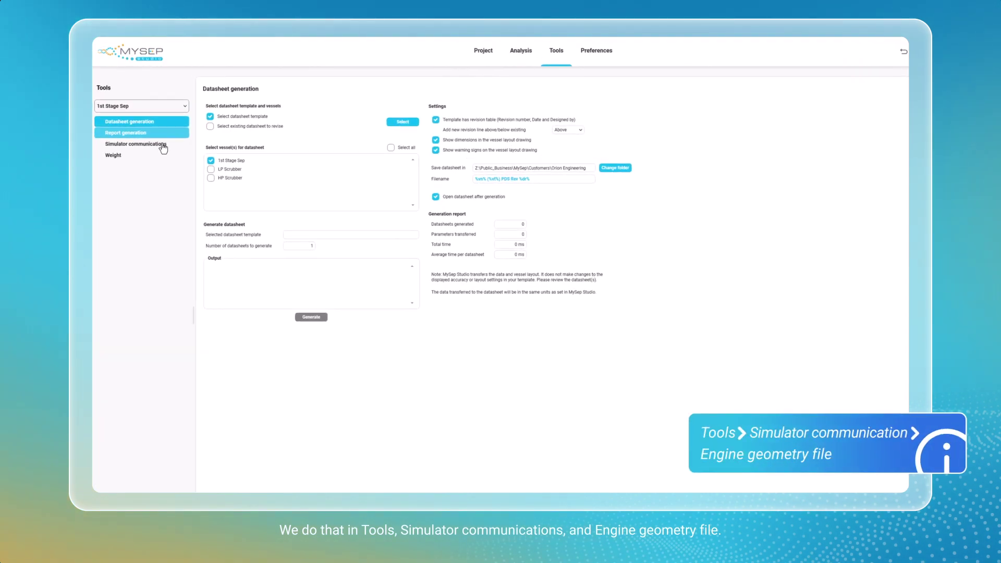
left_click(132, 132)
left_click(289, 124)
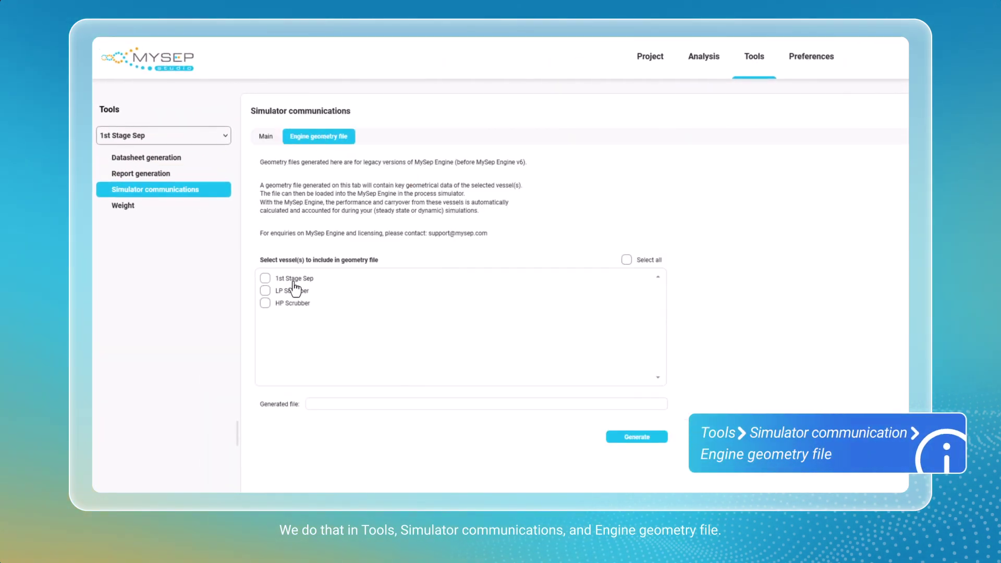
left_click(313, 400)
left_click(265, 278)
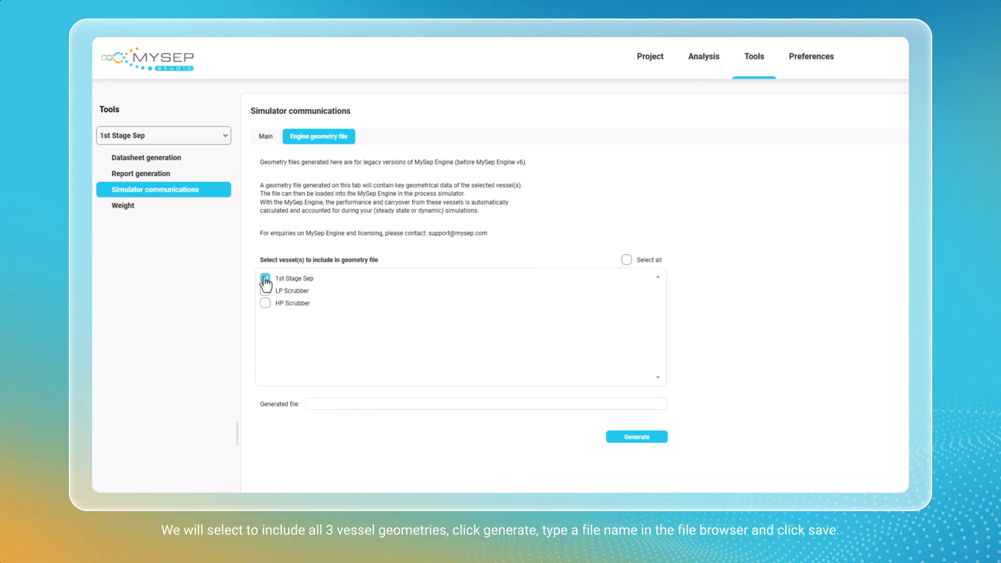
left_click(265, 302)
left_click(632, 437)
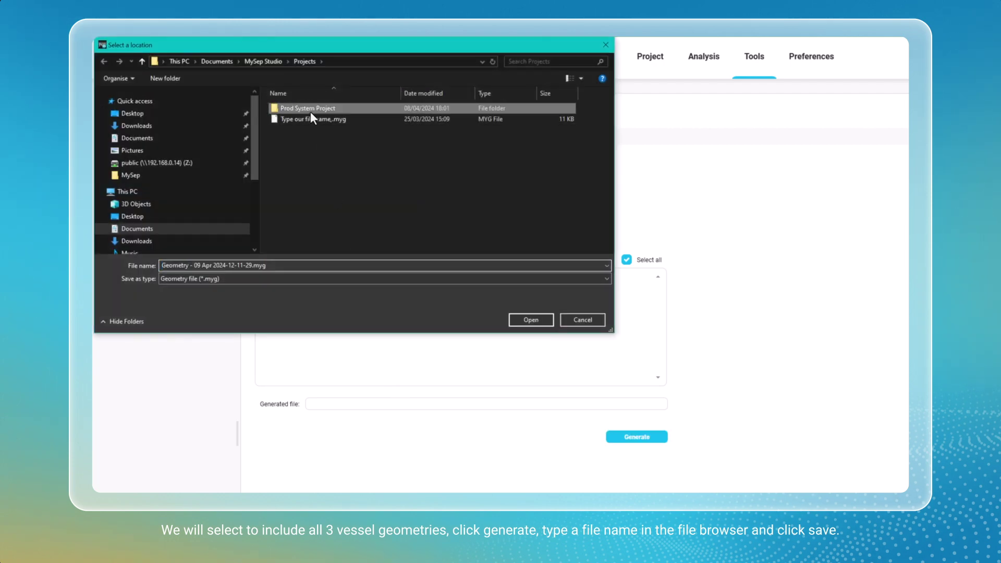
Save the geometry file as System Geom in the Prod System Project folder
double_click(310, 109)
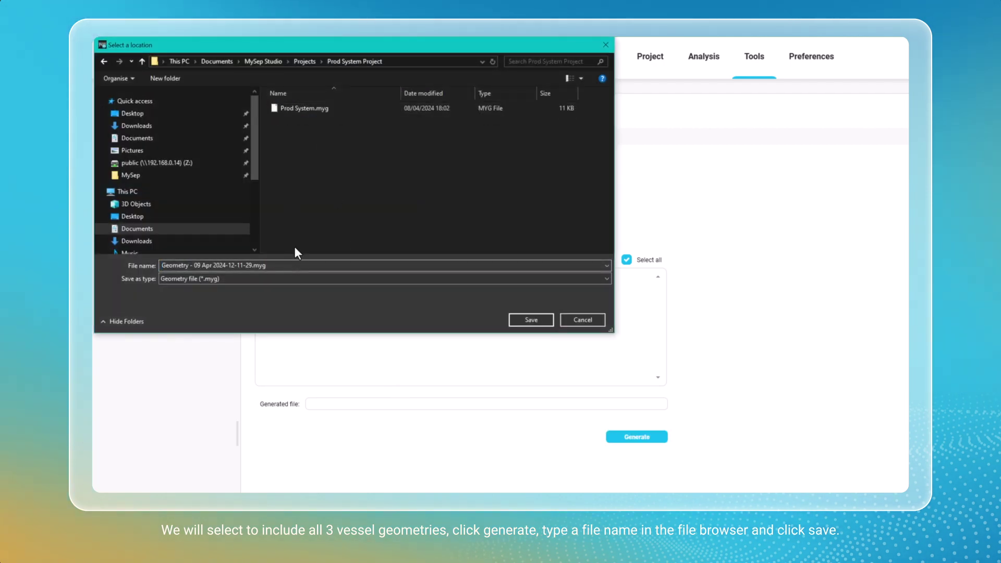
triple_click(269, 266)
type("System Geom")
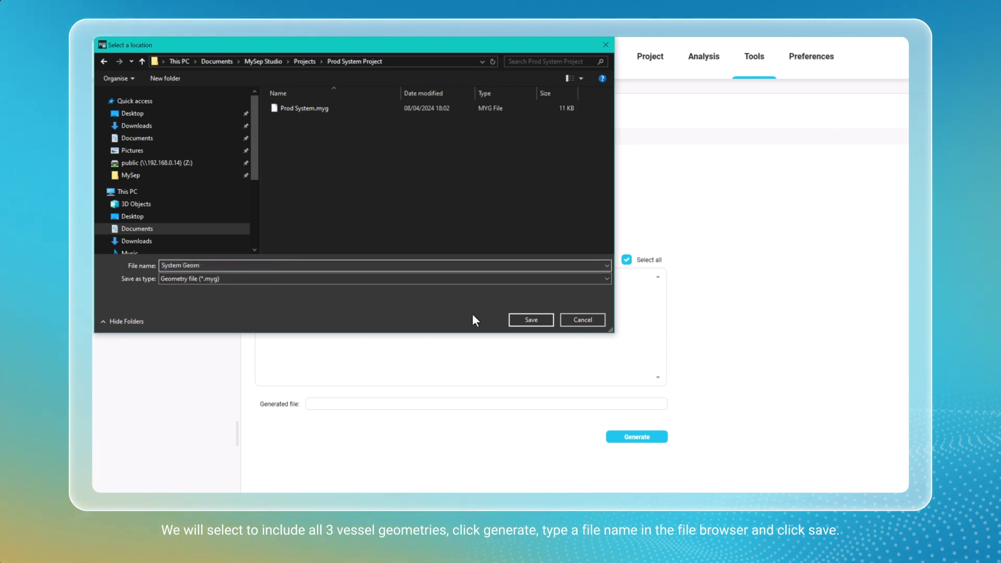
left_click(541, 319)
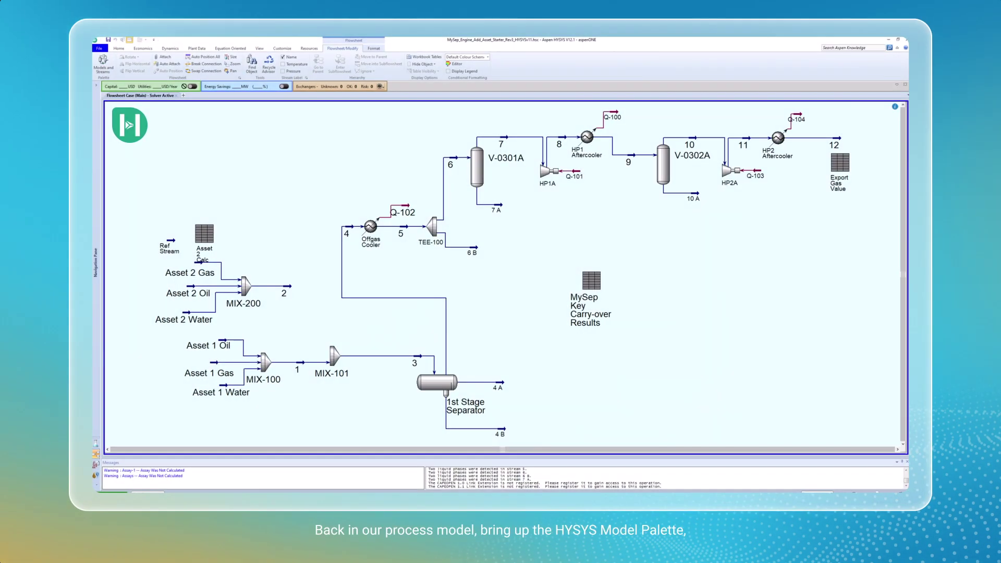
Bring up the HYSYS unit operations palette and scroll through it
left_click(106, 70)
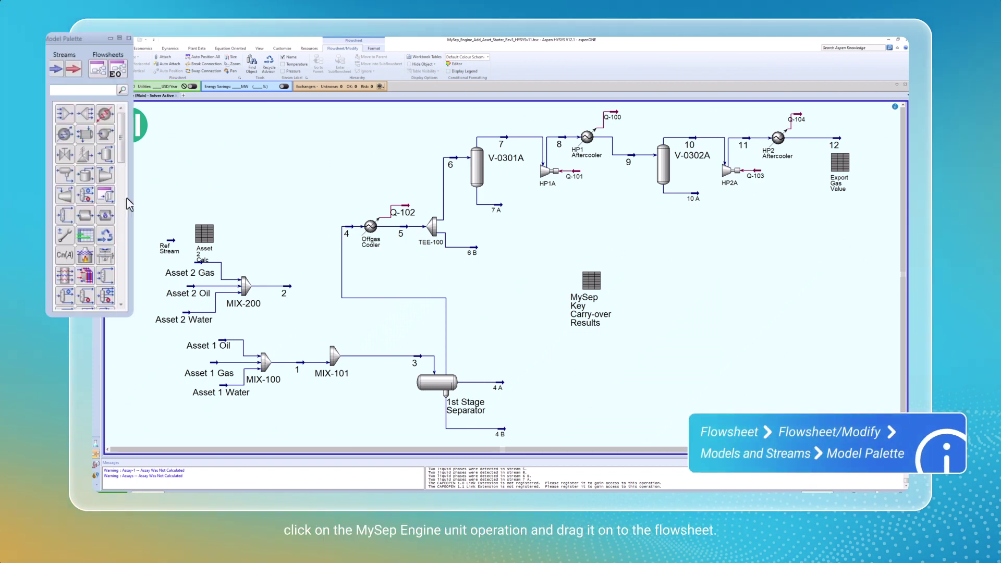
scroll(111, 297, "down", 5)
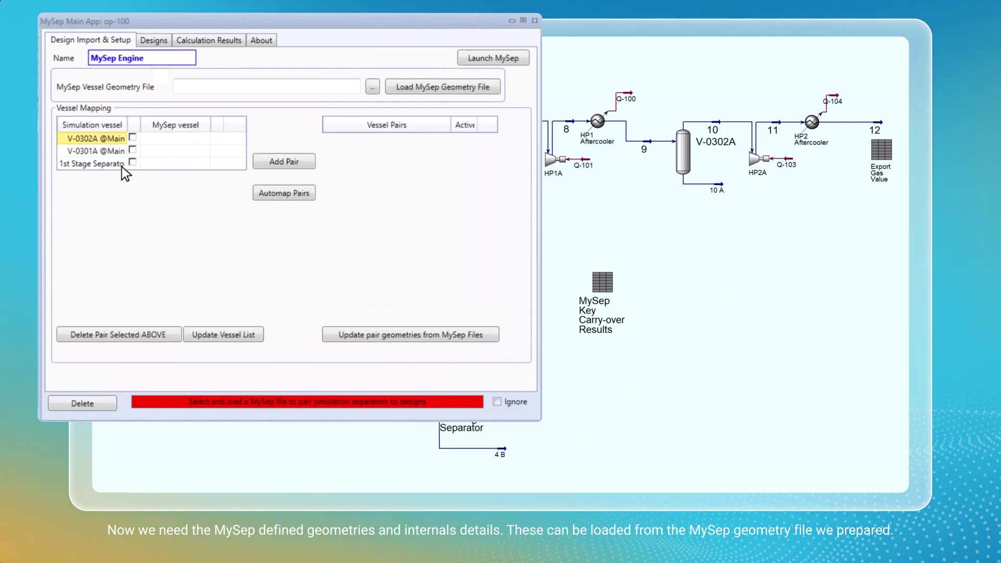
Load the MySep Add Asset Vessels.myg geometry file into MySep Engine
left_click(372, 87)
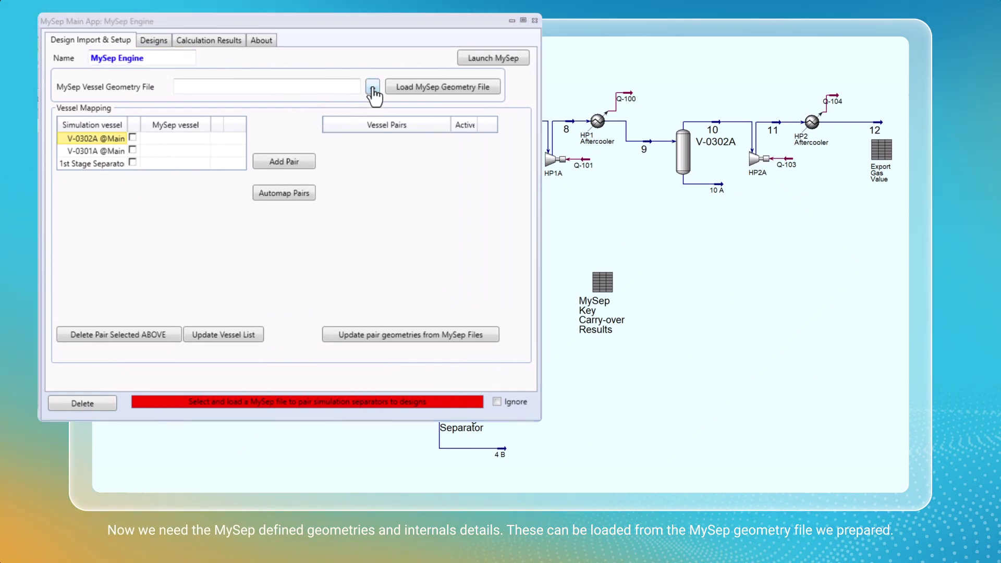
left_click(363, 103)
left_click(637, 374)
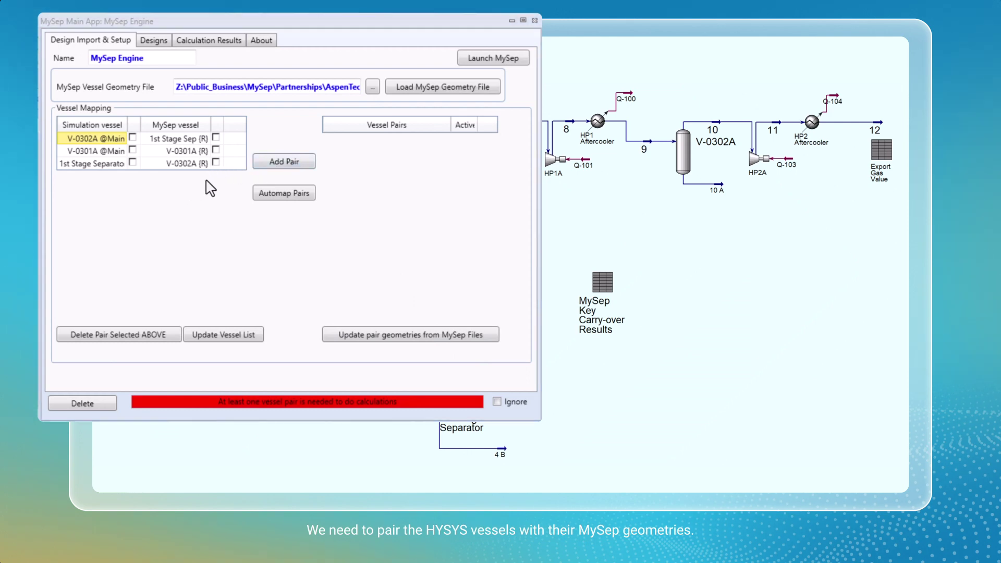
Pair 1st Stage Separator, V-0301A and V-0302A with their matching MySep geometries
left_click(132, 162)
left_click(216, 137)
left_click(284, 162)
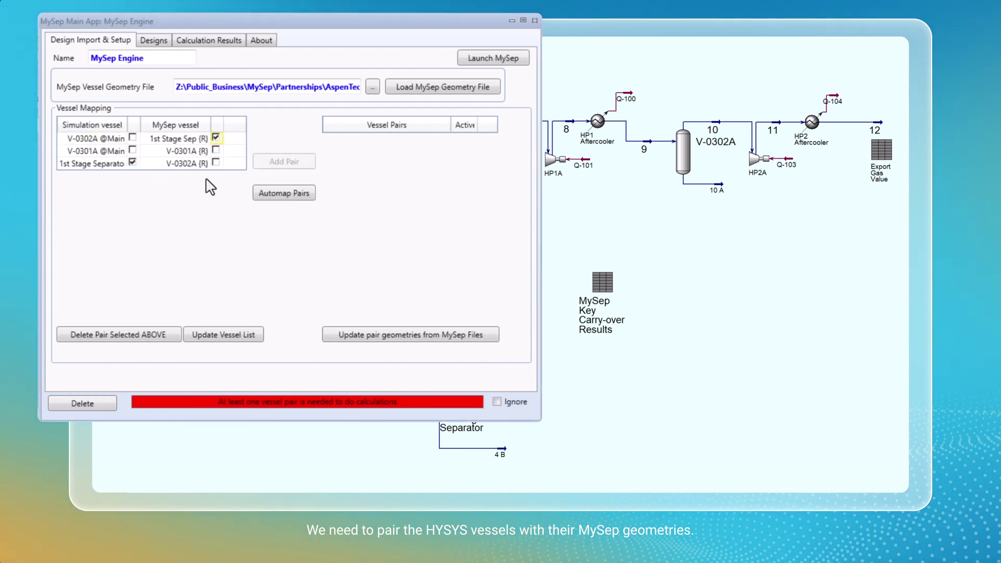
left_click(216, 149)
left_click(284, 161)
left_click(133, 137)
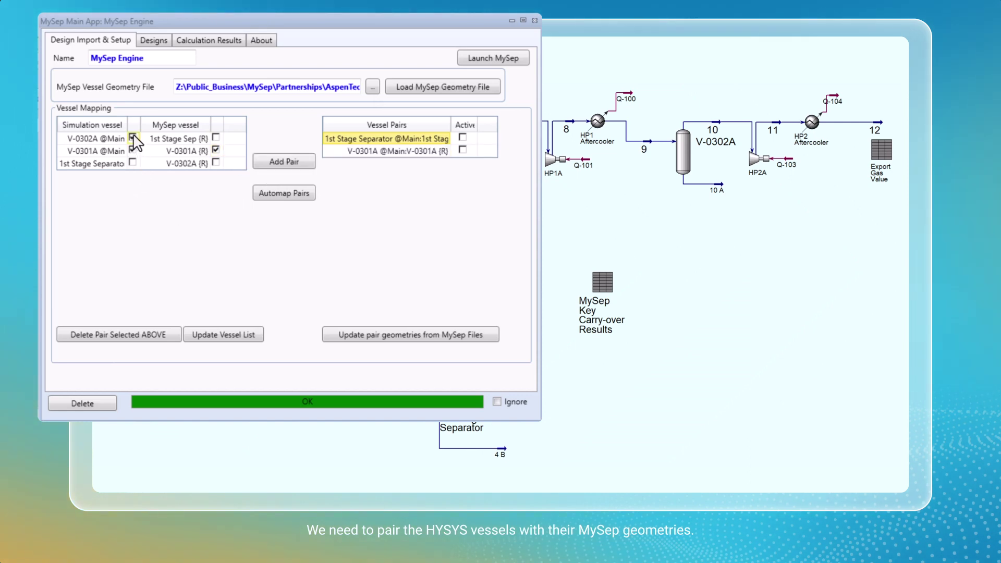
left_click(216, 162)
left_click(276, 163)
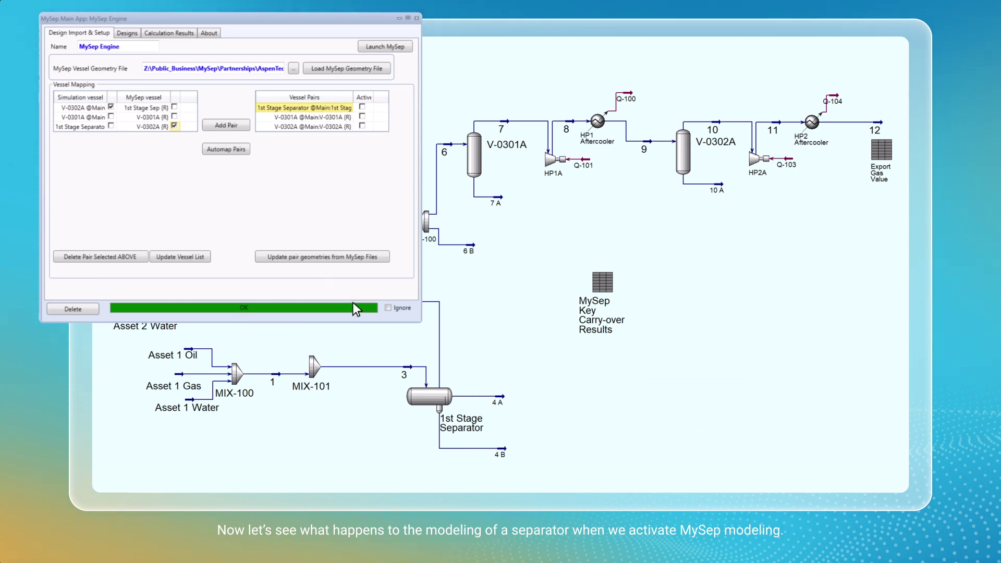
Make the 1st Stage Separator pair Active under Rating > C.Over Setup, switching carry-over to MySep Carryover
double_click(424, 398)
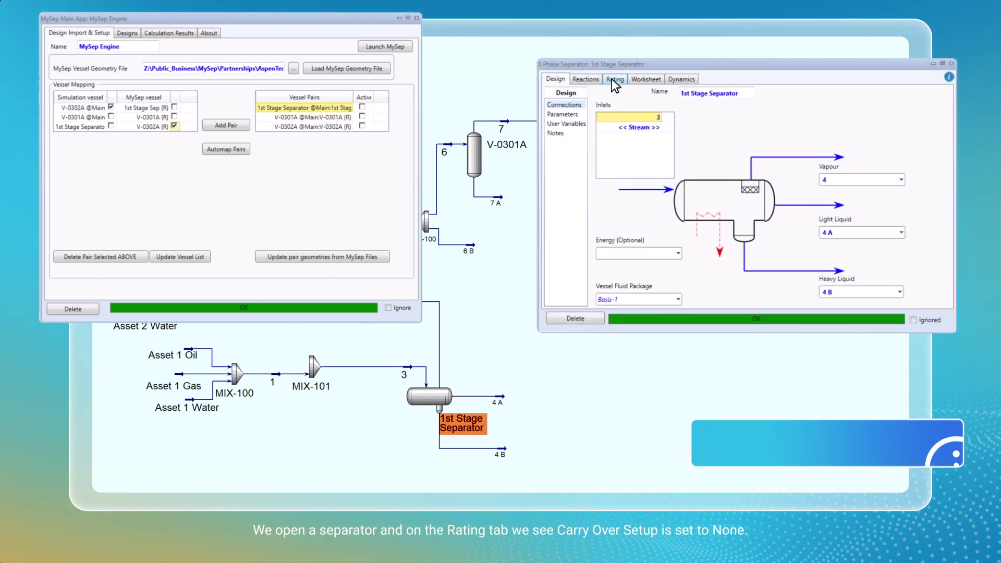
left_click(611, 79)
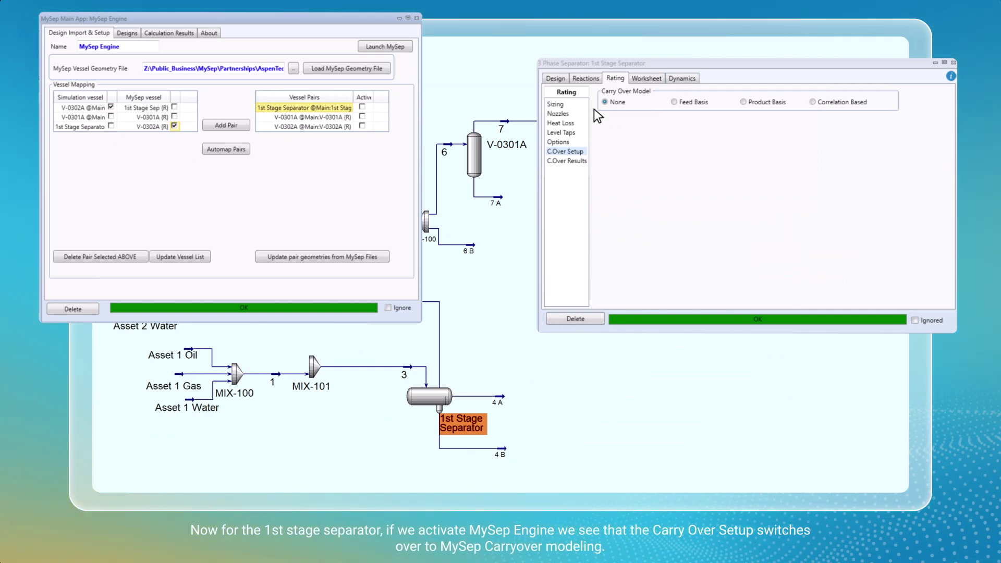
left_click(362, 106)
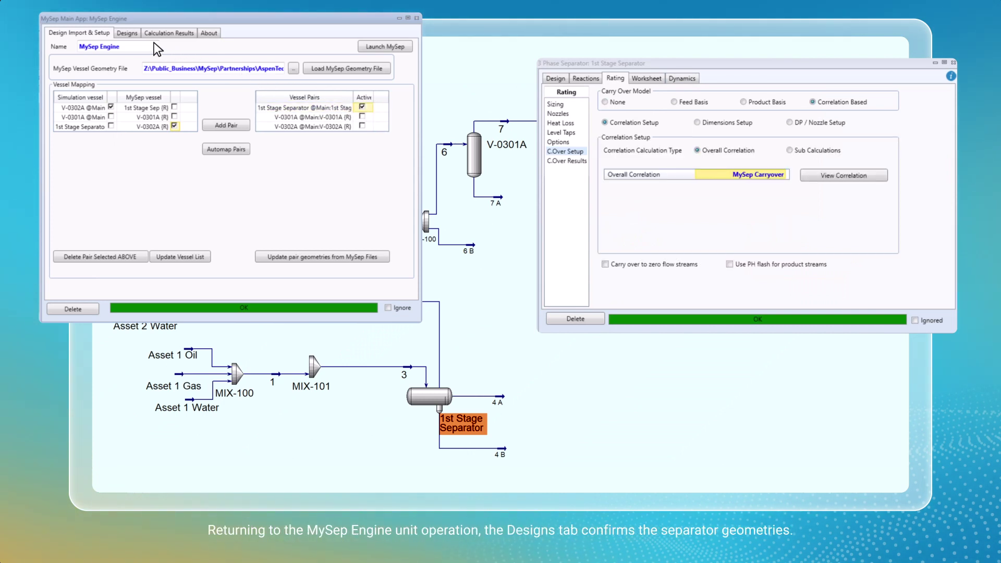
Review the imported vessel designs in MySep Engine, then view its calculated carry-over results
left_click(127, 33)
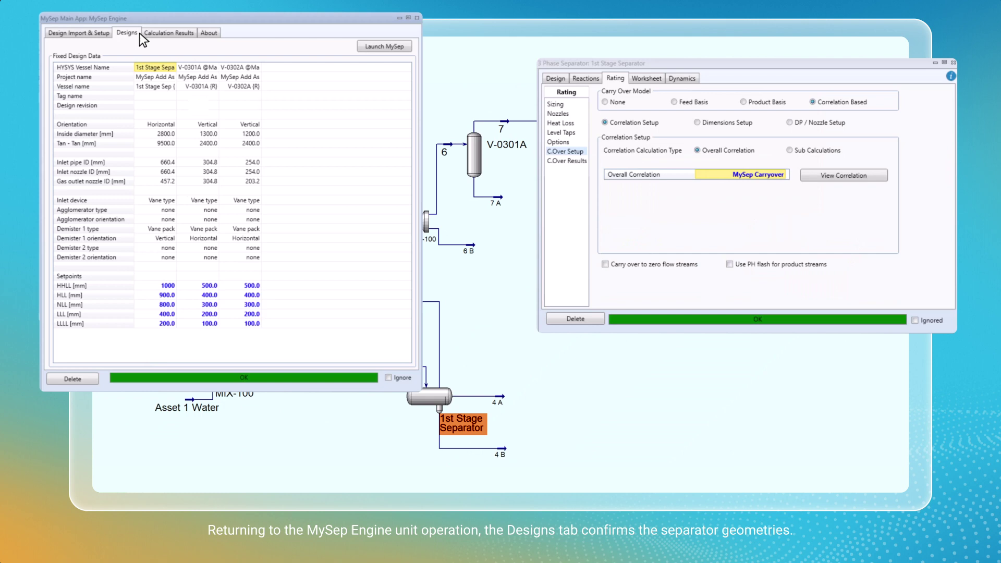
left_click(170, 33)
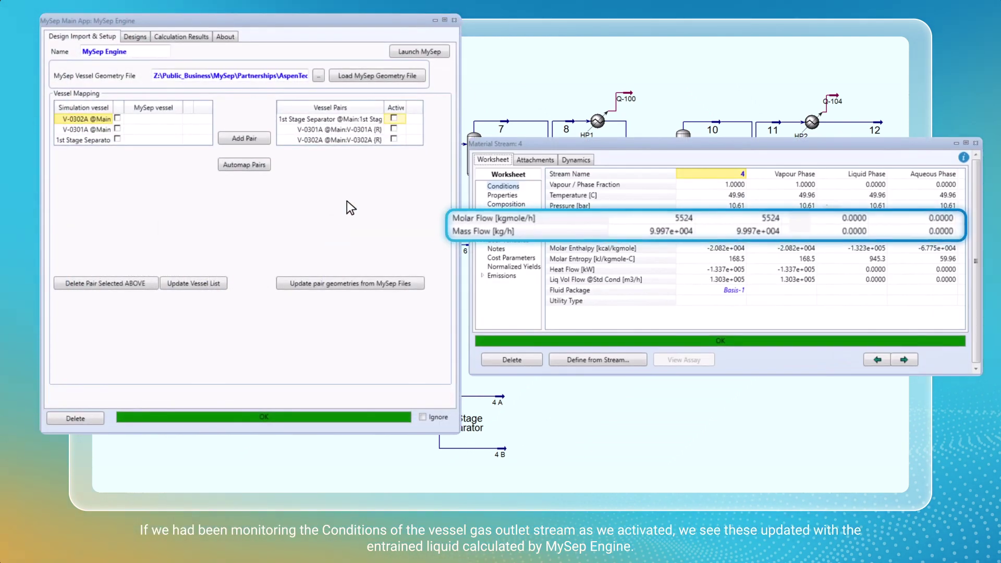
Mark the 1st Stage Separator and V-0301A pairs Active in MySep Engine
left_click(394, 118)
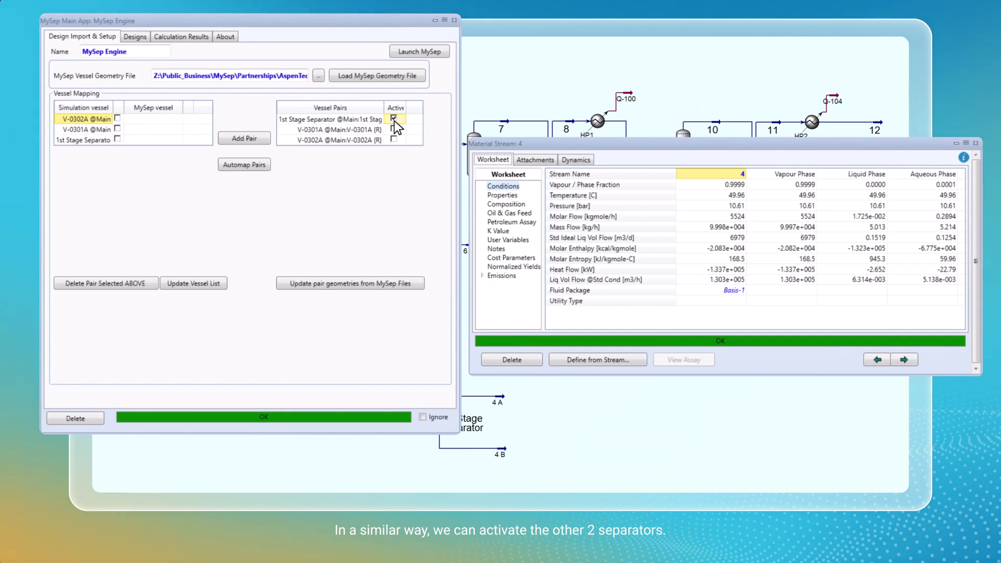
left_click(393, 129)
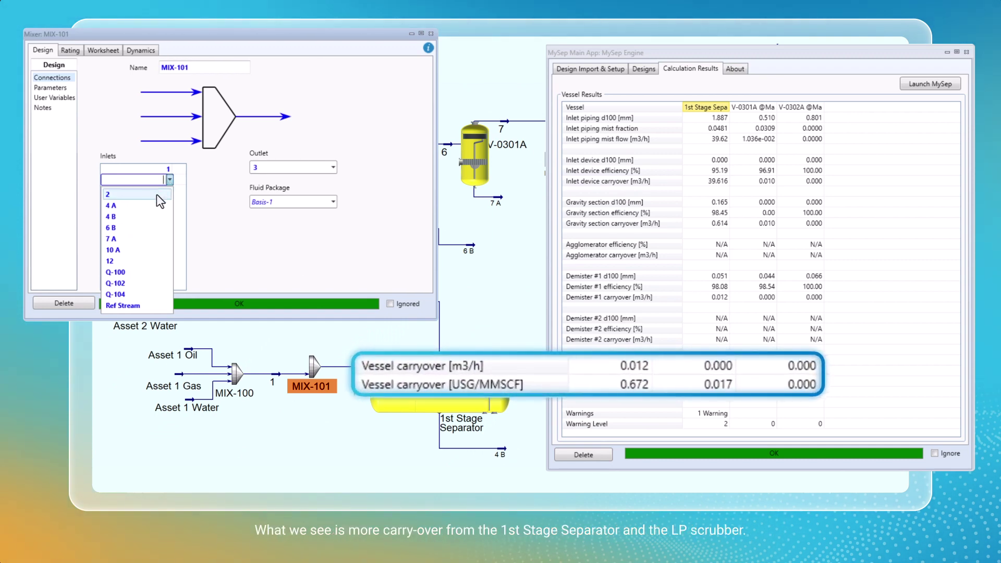
Select stream 2 in MIX-101's empty Inlets cell as a second inlet
left_click(156, 194)
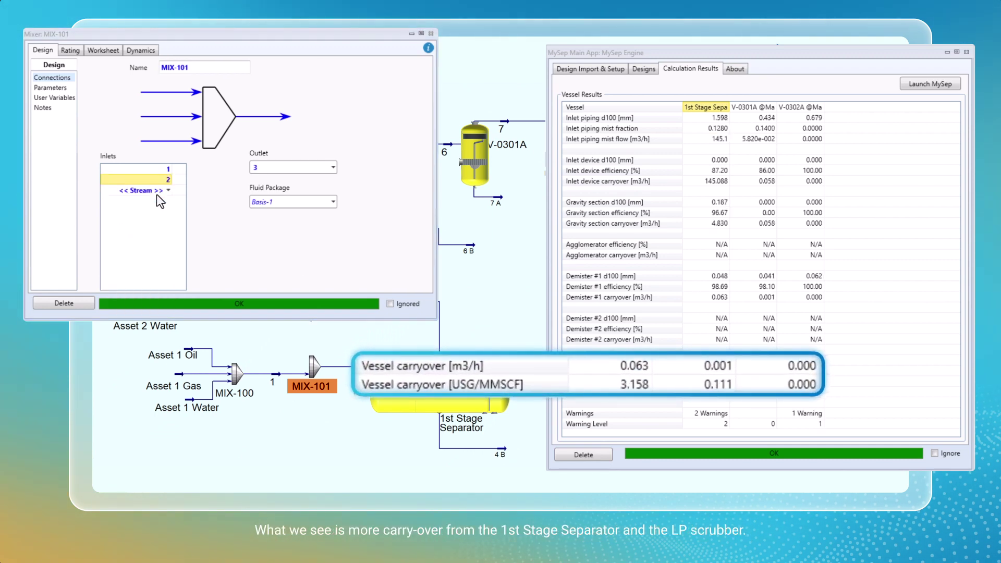